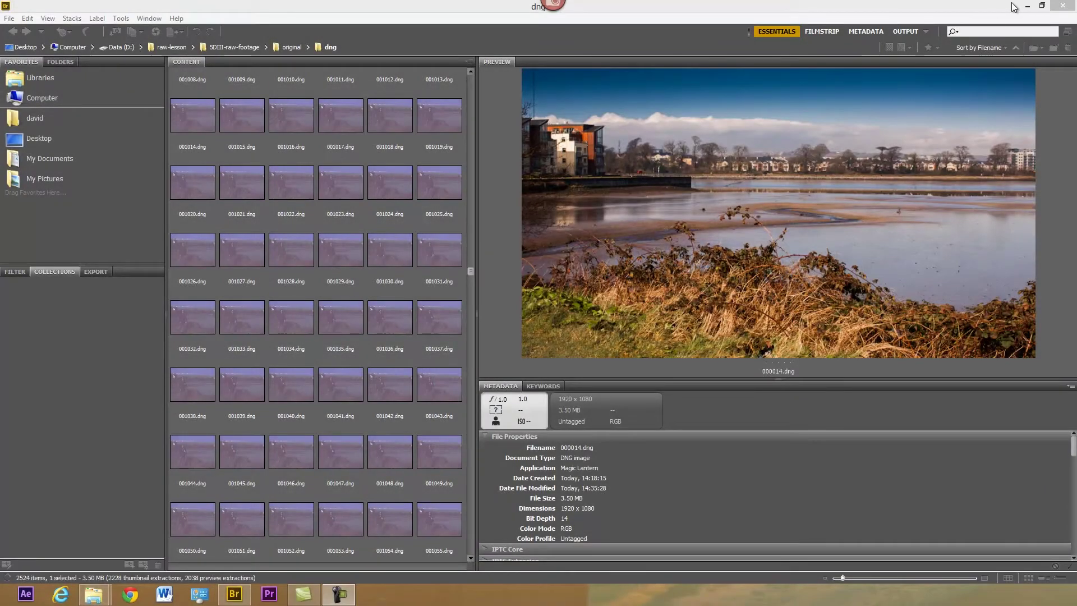
- Minimize Adobe Bridge to reveal the File Explorer window of the dng folder
click(1029, 8)
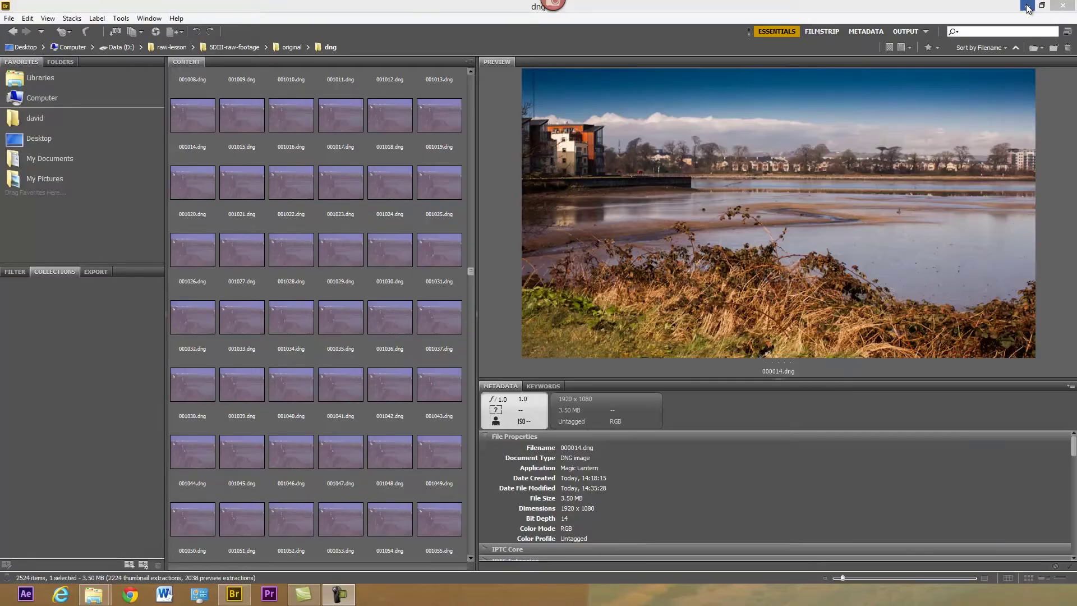
- Launch After Effects CS6 and close its Welcome screen to get an empty untitled project
click(26, 593)
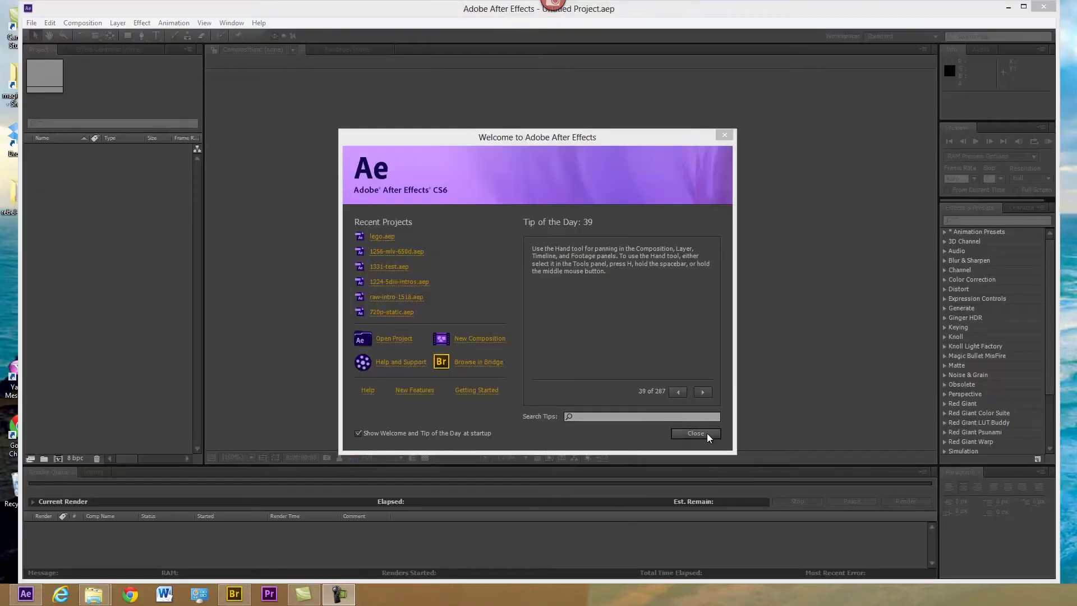
click(696, 433)
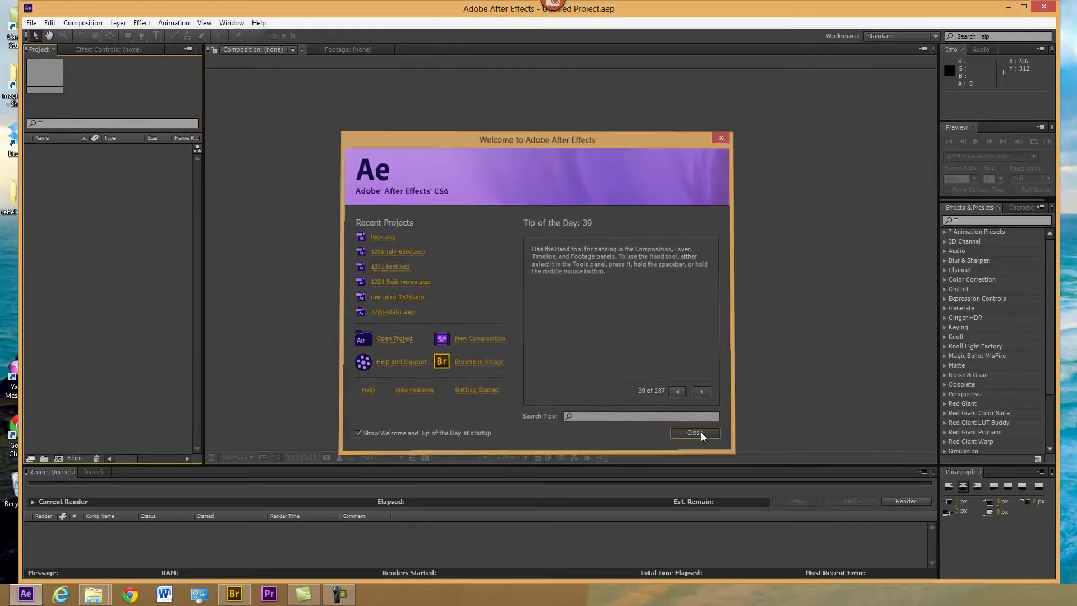
click(30, 23)
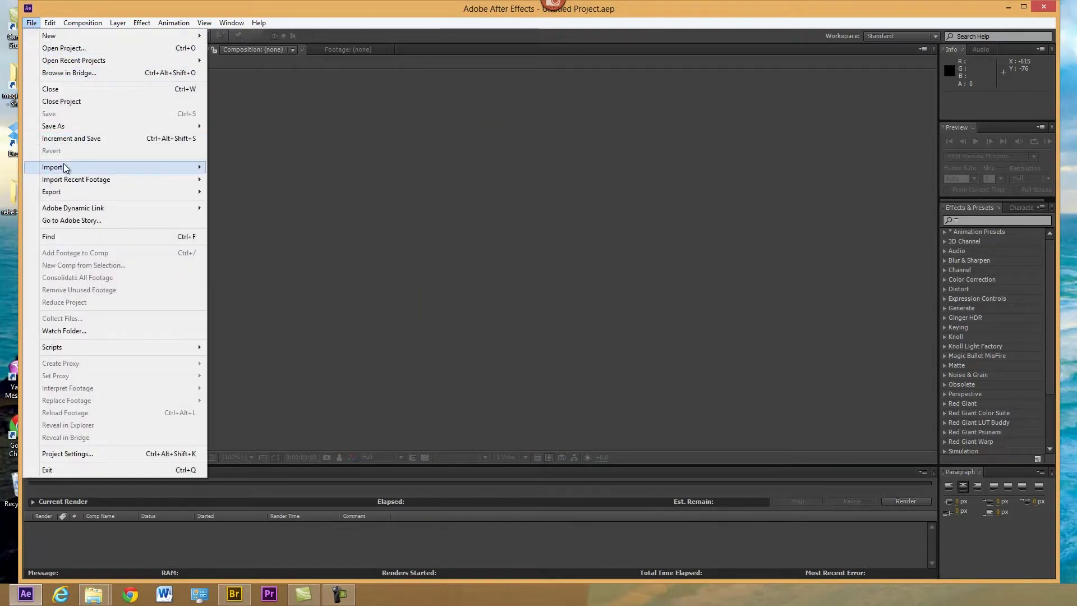
- Import 000000.dng from the dng folder as a Camera Raw sequence, accepting the Camera Raw settings
mouse_move(64, 166)
click(231, 167)
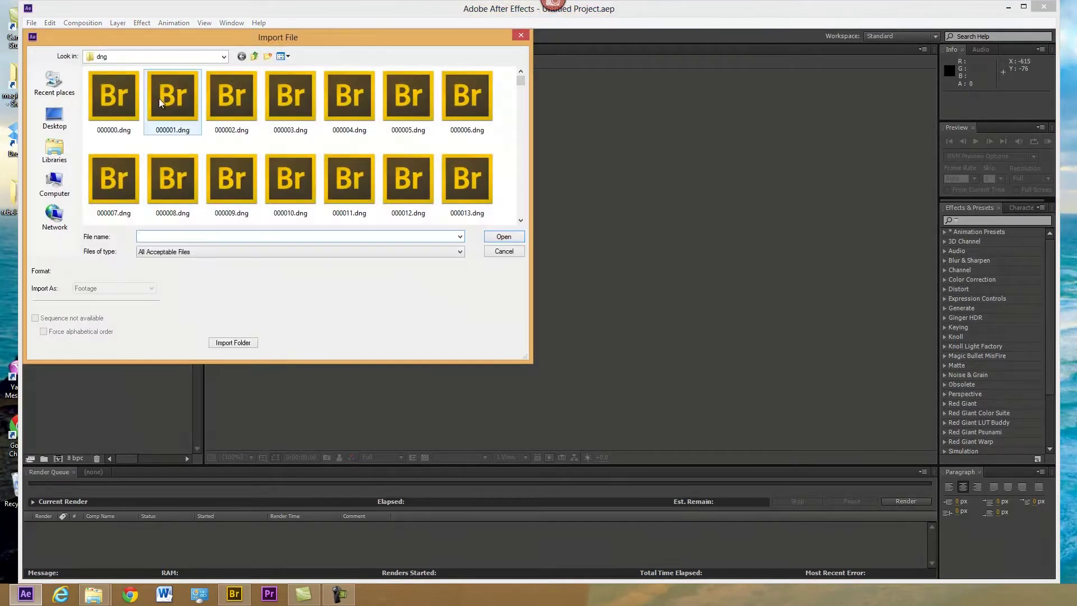
click(223, 56)
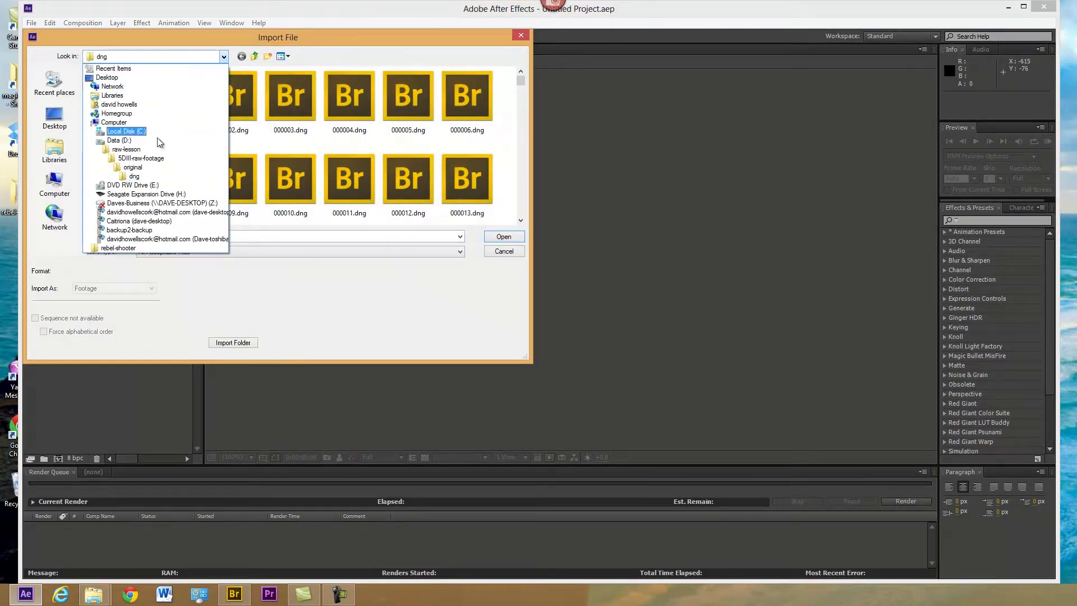
click(135, 143)
double_click(103, 85)
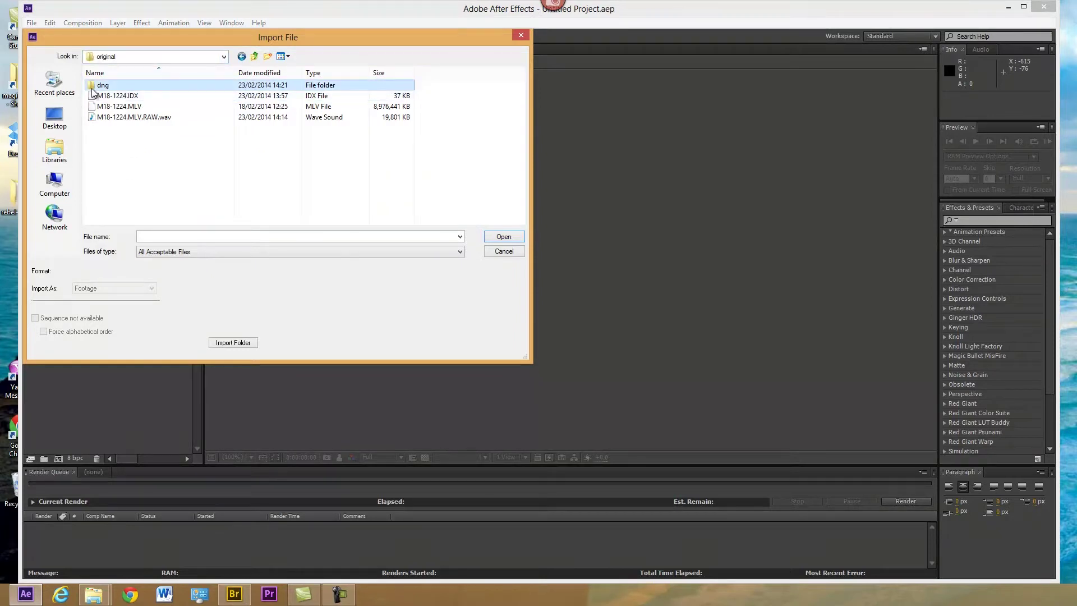
click(110, 94)
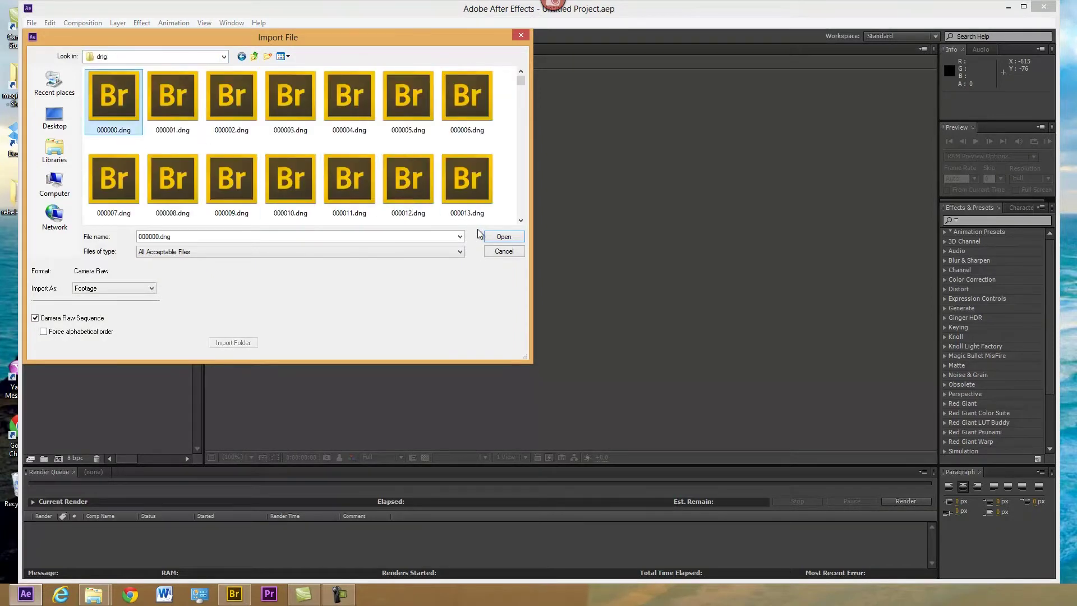
click(501, 236)
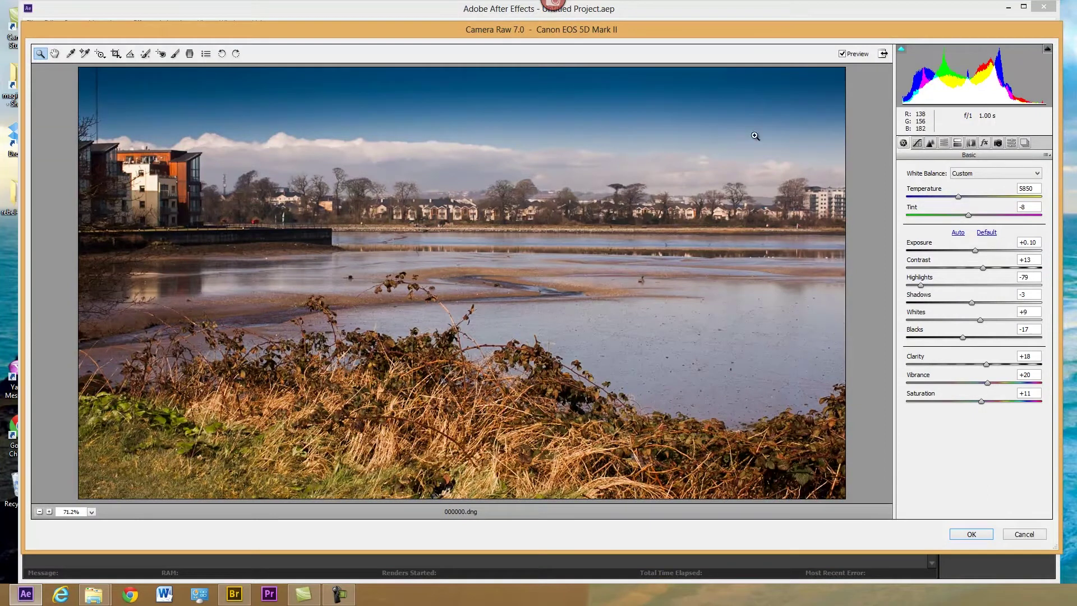
click(971, 535)
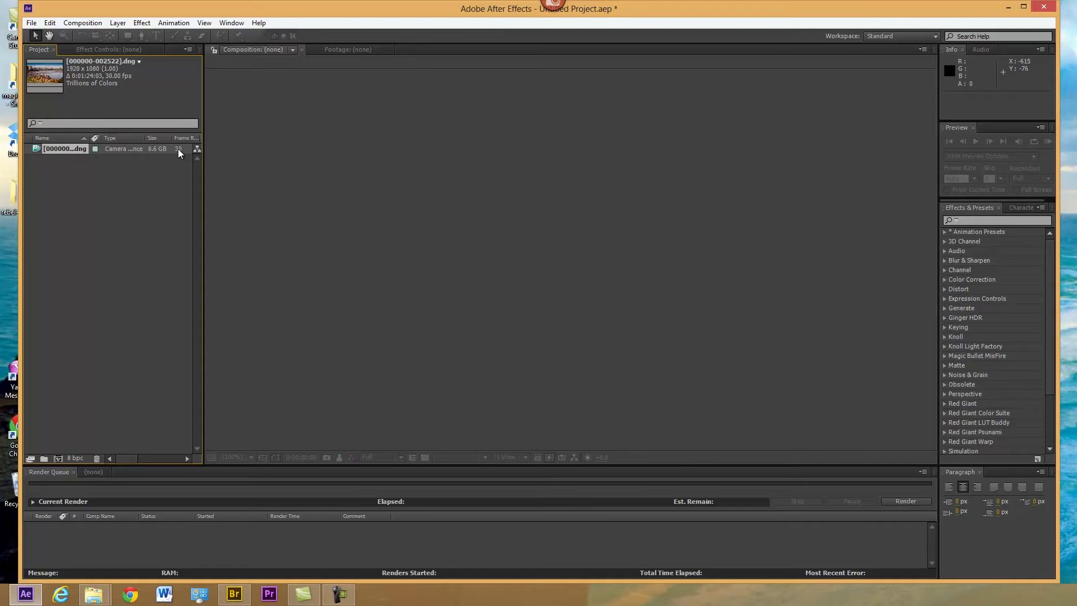
- Interpret the DNG sequence footage at 24 fps so it runs 0:01:45:03
double_click(177, 150)
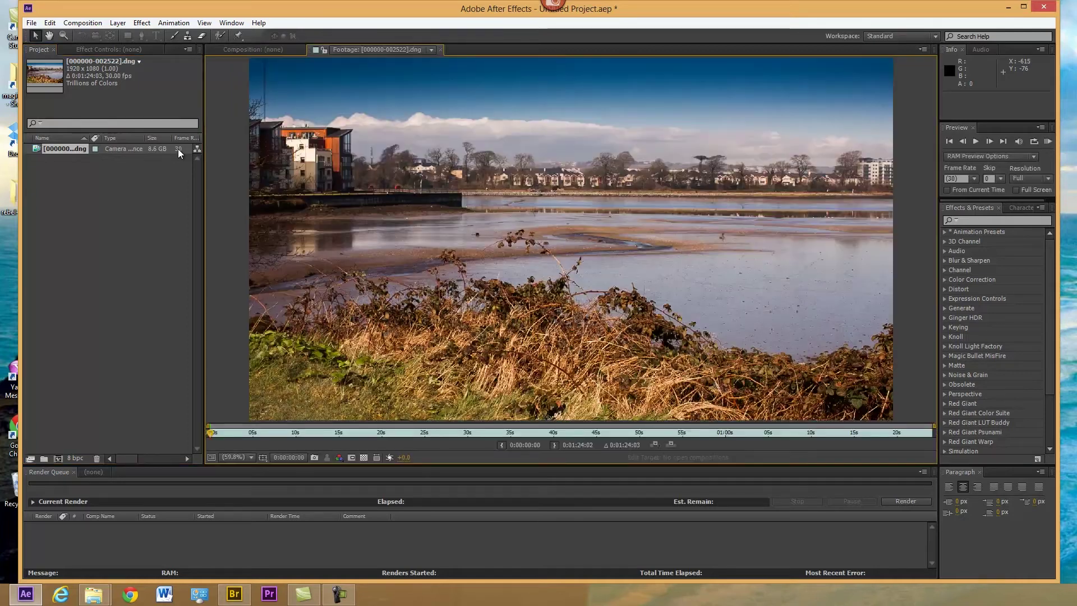
right_click(177, 149)
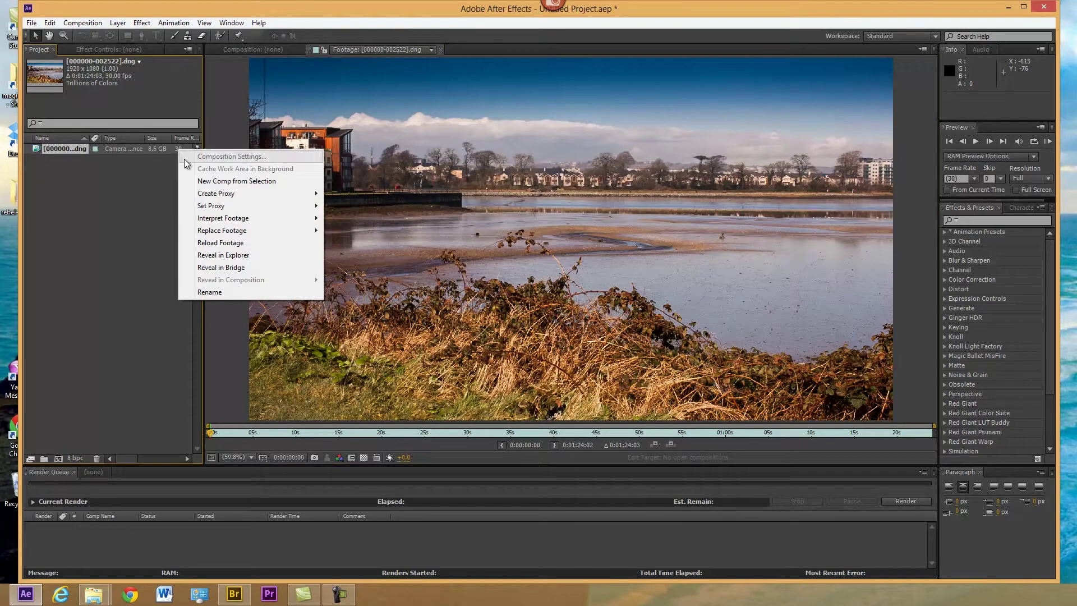
mouse_move(209, 220)
click(364, 219)
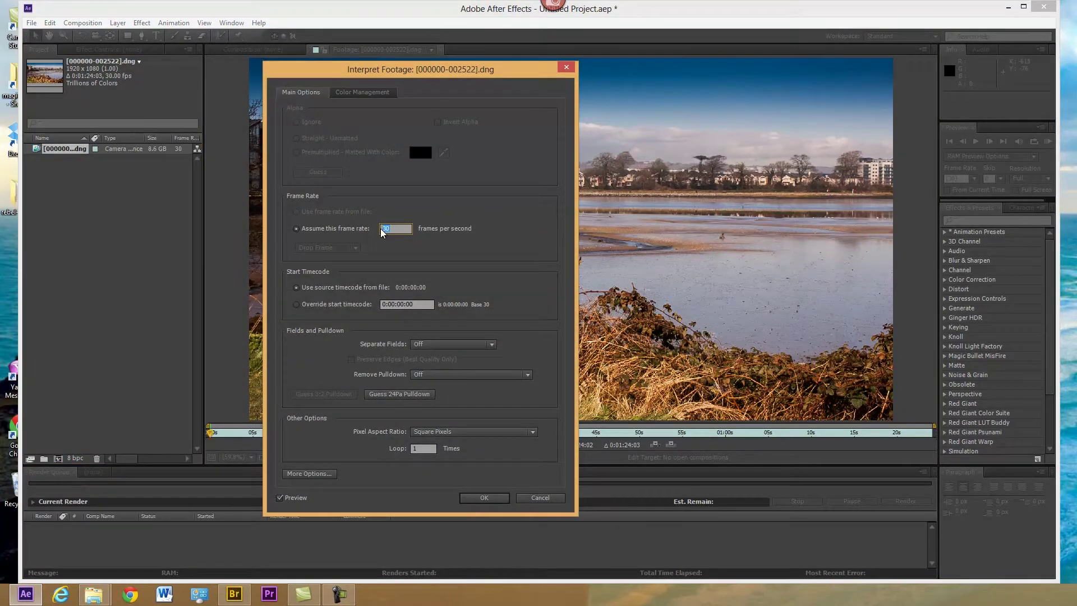
text(24)
click(504, 500)
click(505, 500)
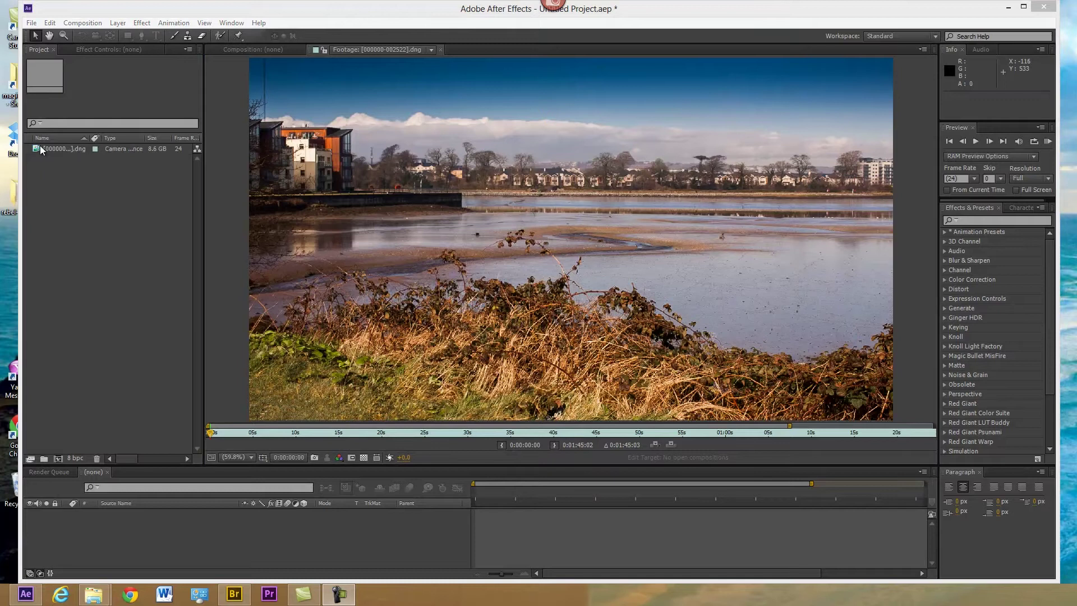
- Create a 1920x1080, 24 fps composition named Comp from the DNG sequence footage
drag(39, 147, 258, 483)
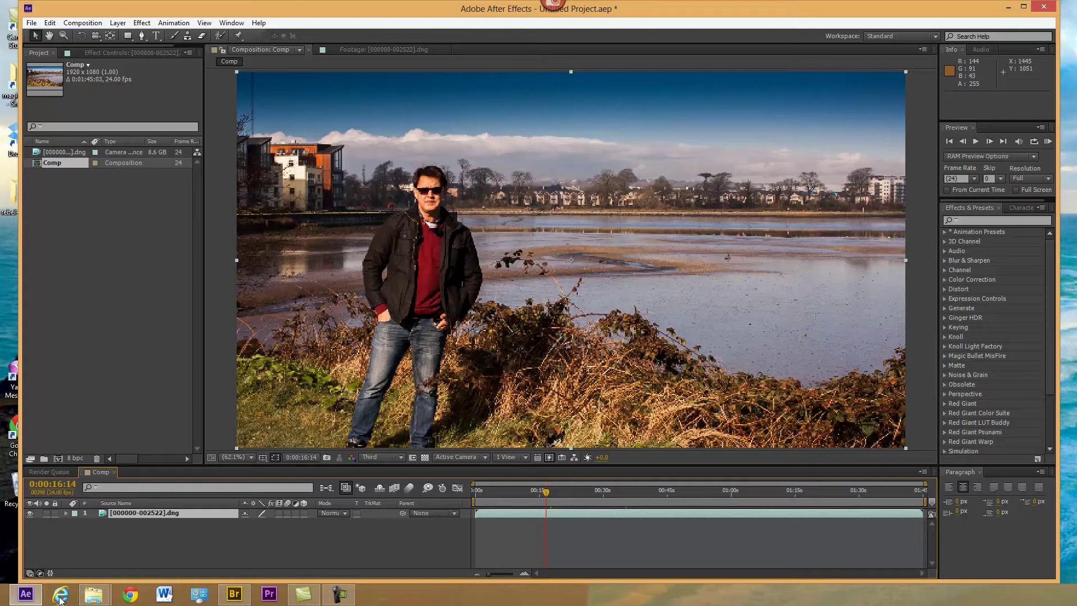
mouse_move(96, 600)
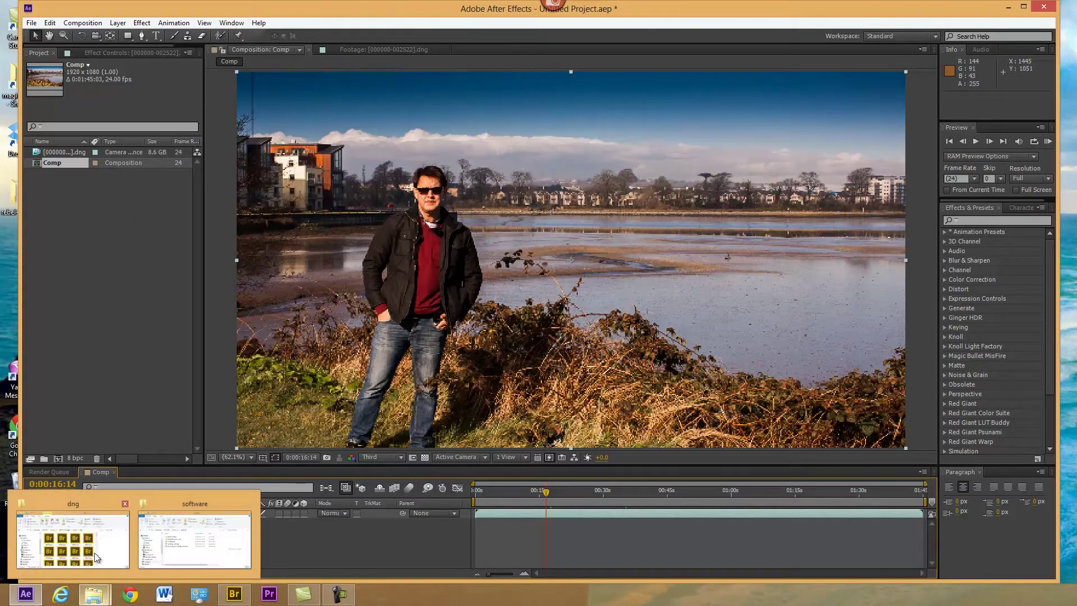
- Bring M18-1224.MLV.RAW.wav from the original footage folder into the After Effects project
click(100, 519)
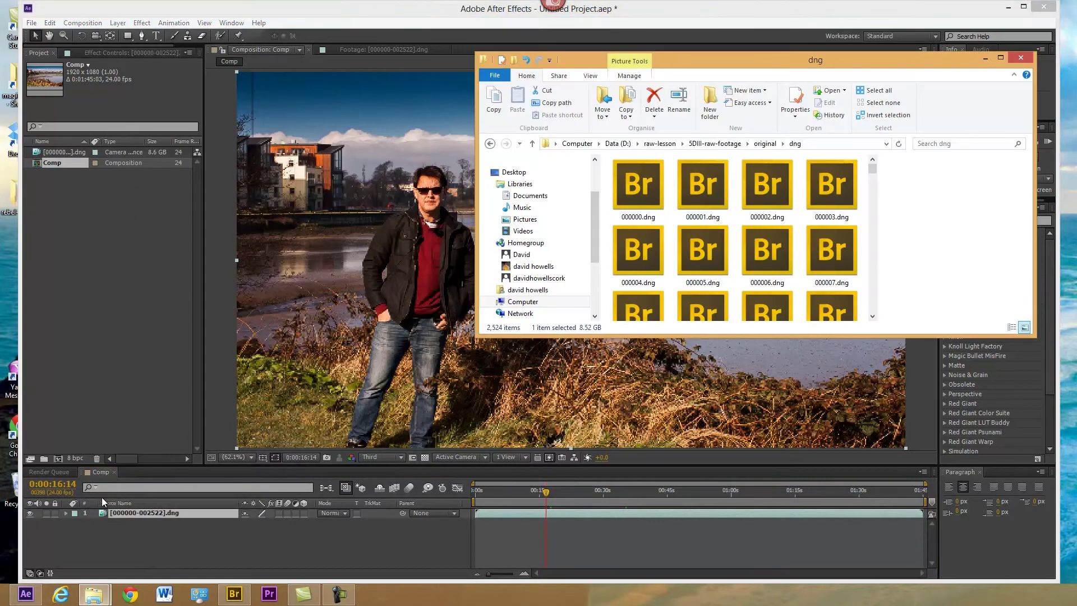
click(765, 144)
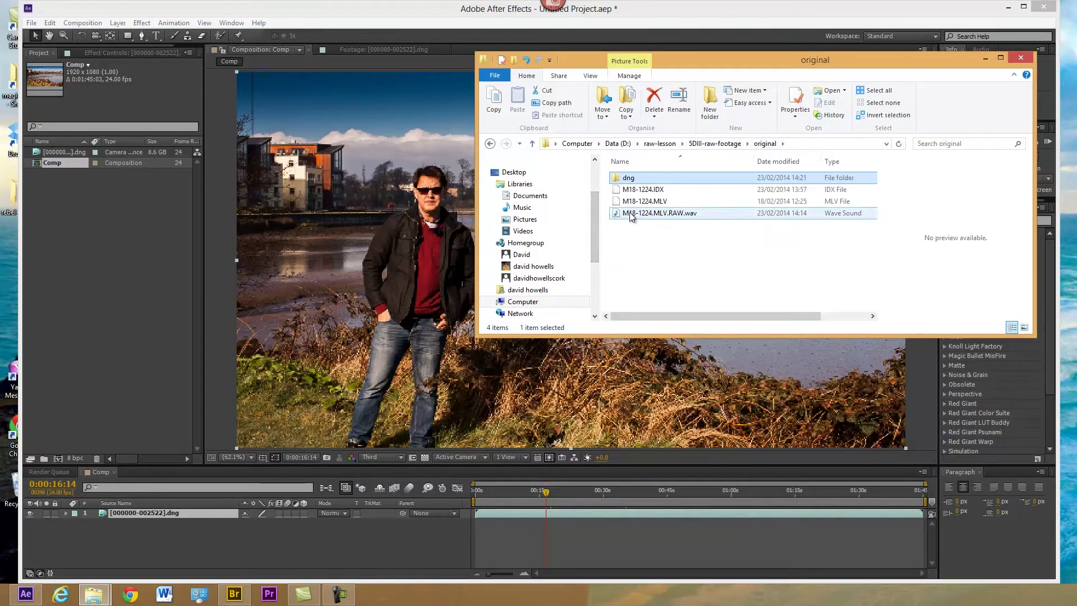
mouse_move(620, 217)
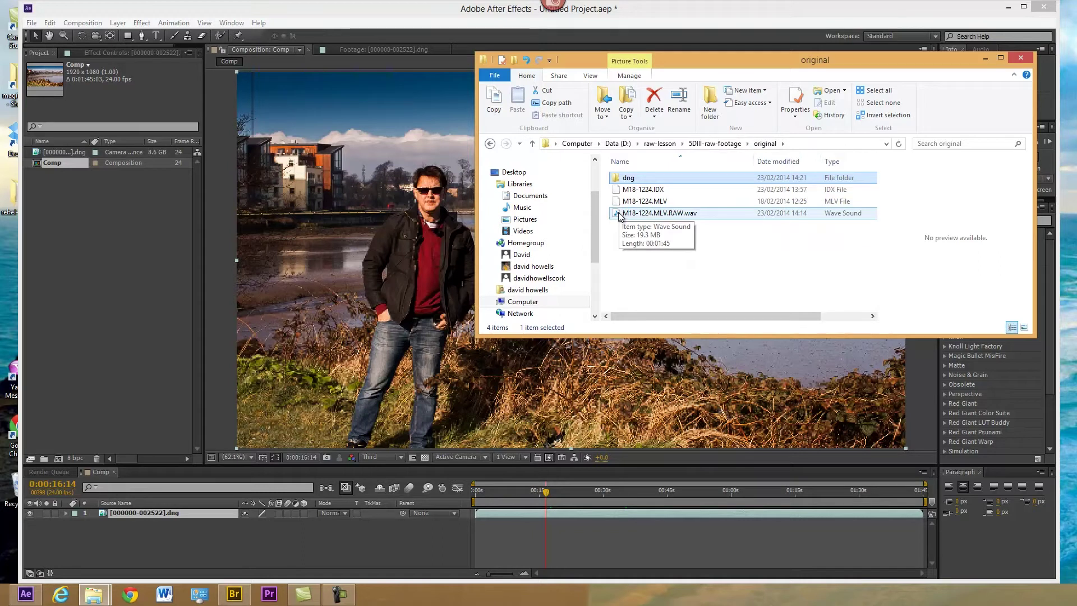
drag(620, 216, 70, 238)
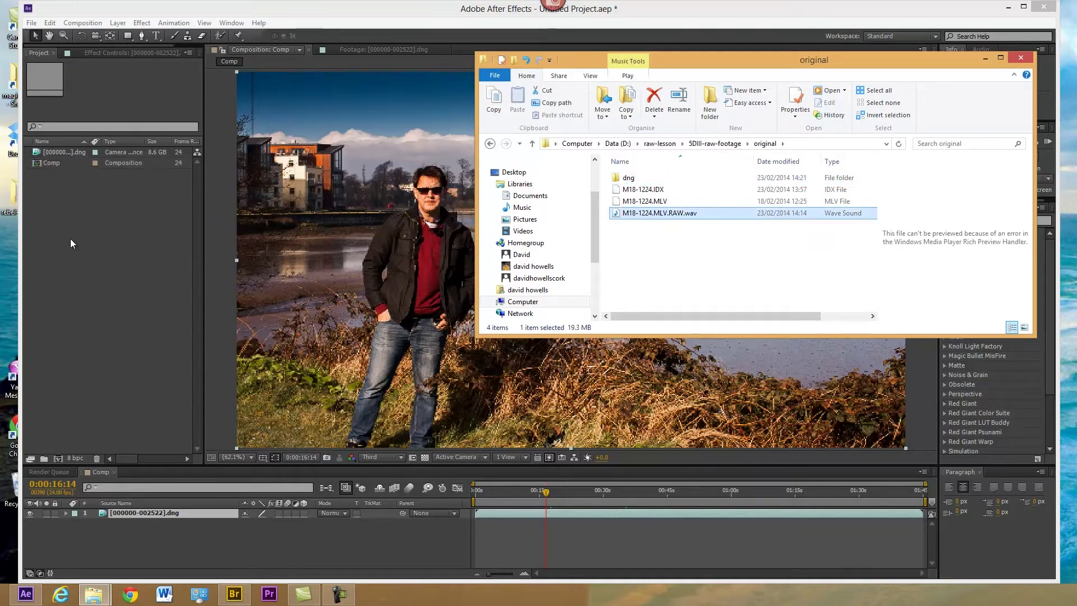
click(125, 264)
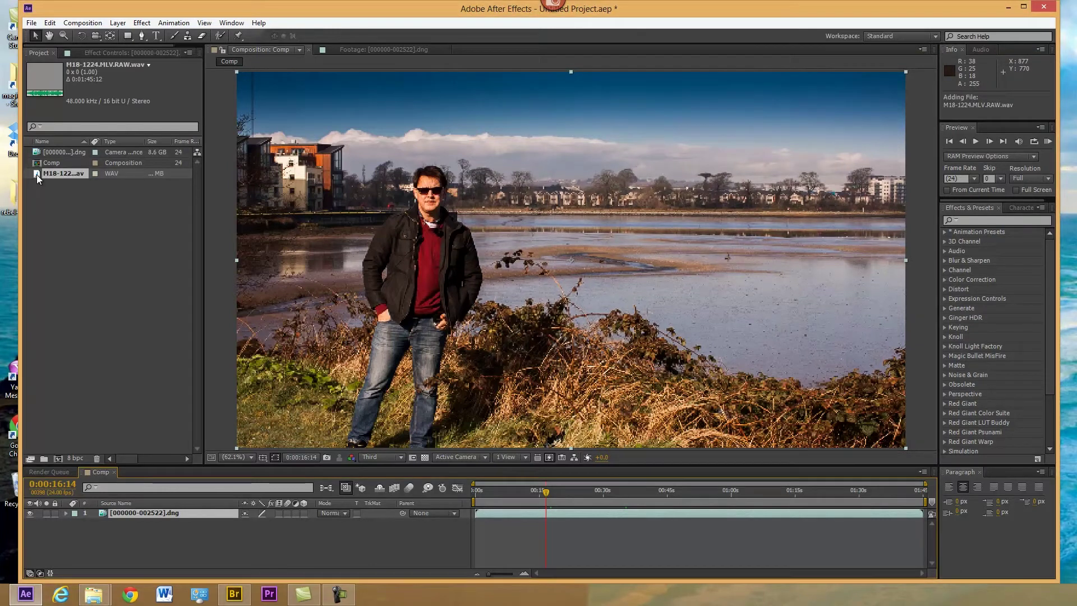
- Place M18-1224.MLV.RAW.wav in Comp under the DNG layer and scrub the full timeline
drag(36, 174, 497, 523)
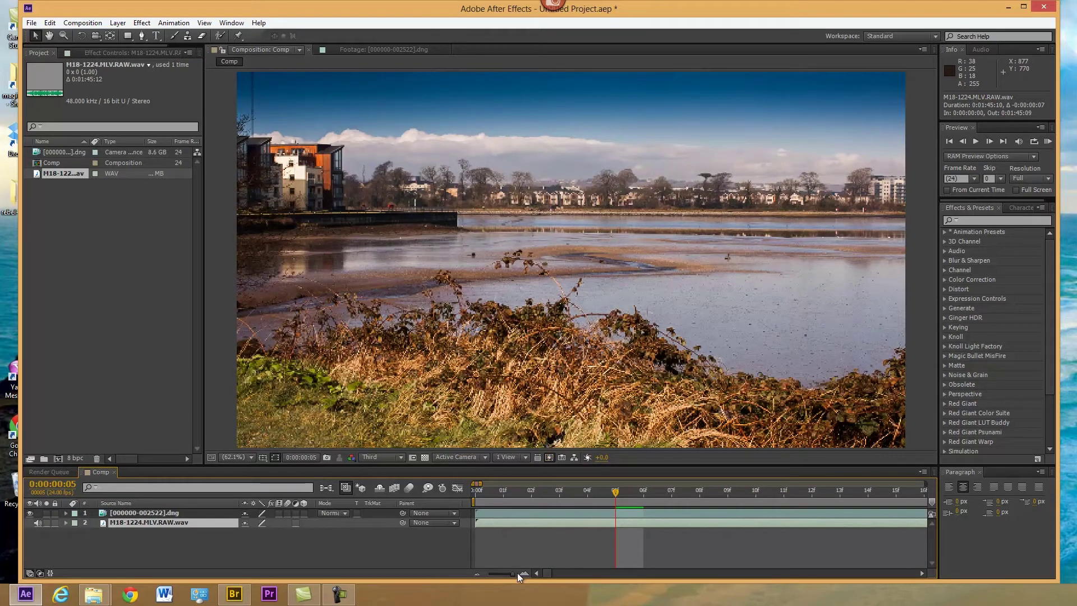
drag(512, 573, 462, 577)
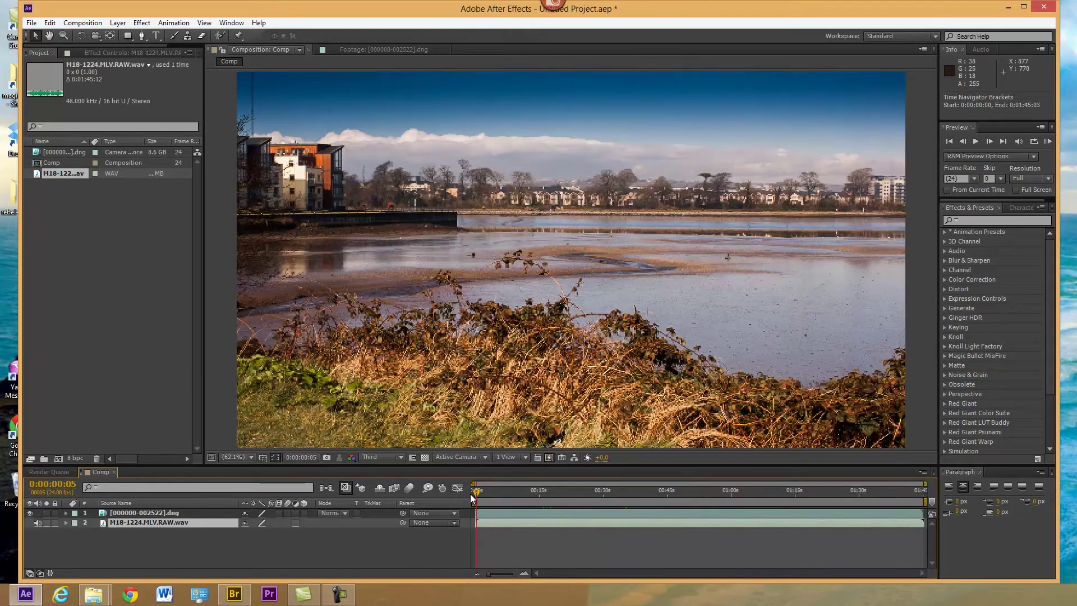
drag(471, 495, 925, 506)
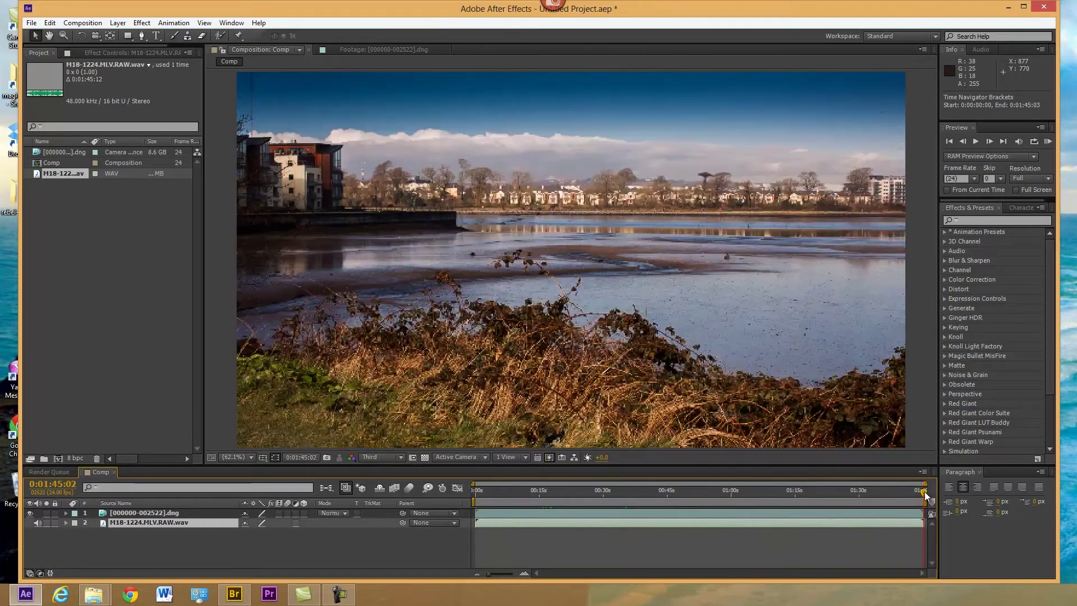
drag(924, 492, 476, 519)
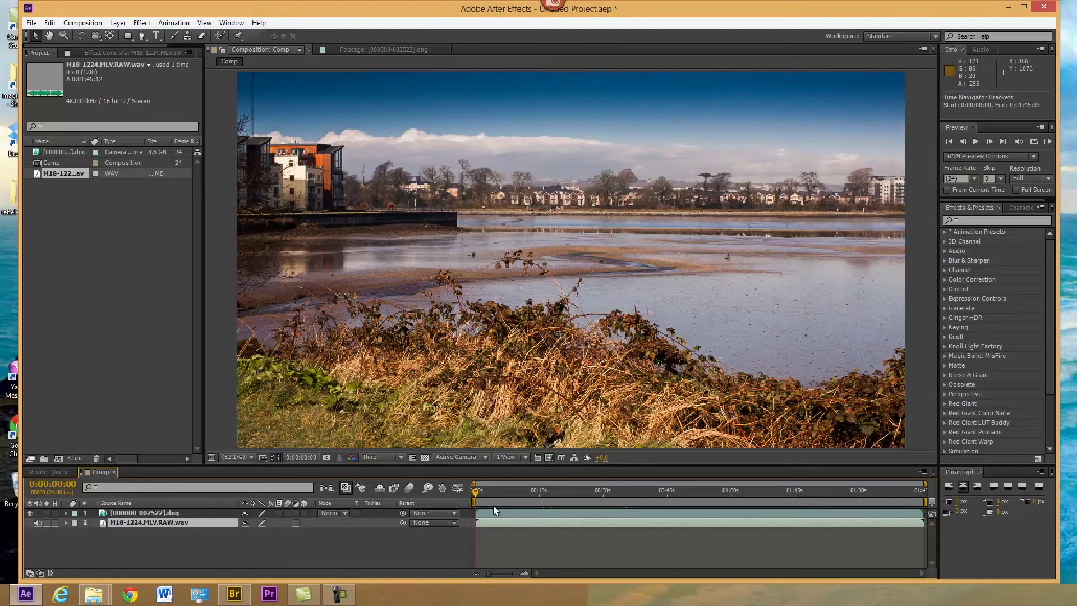
- RAM-preview Comp from about 28 seconds, then set the work-area start near the beginning
drag(476, 491, 633, 491)
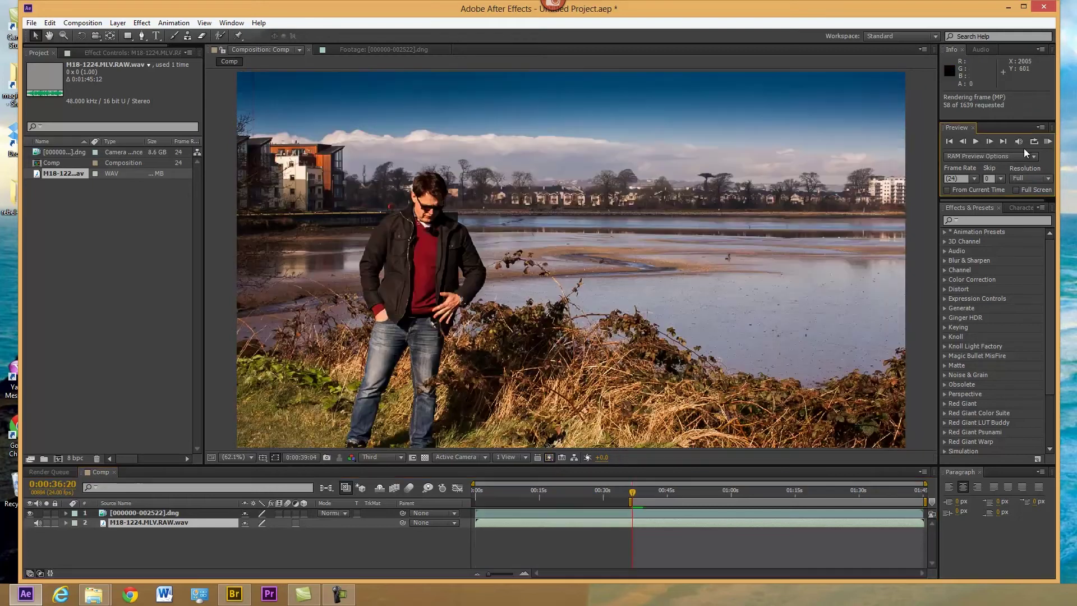
click(975, 141)
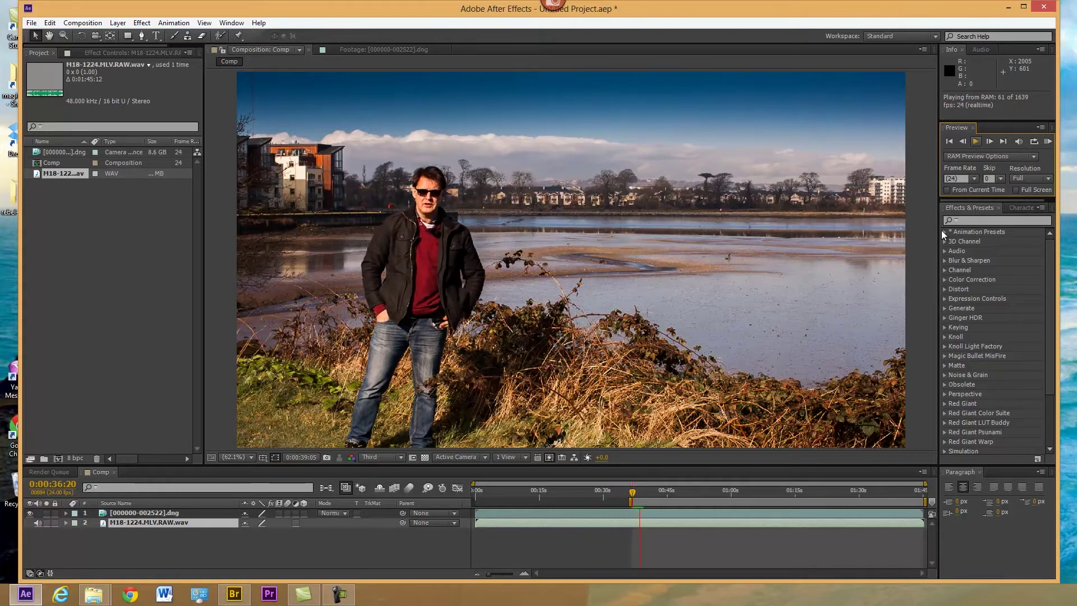
click(976, 141)
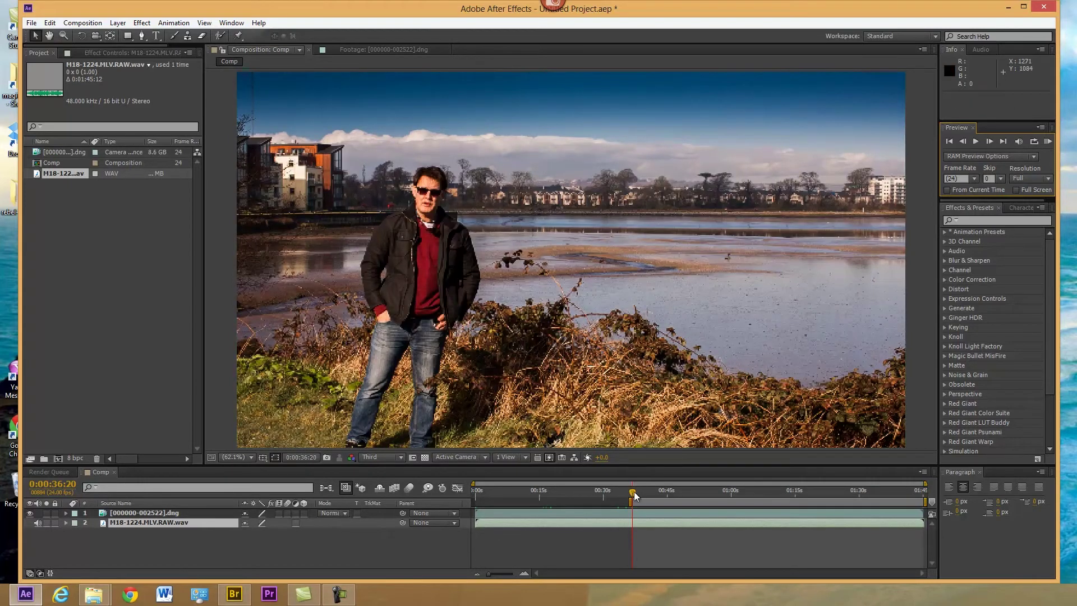
drag(631, 501, 475, 501)
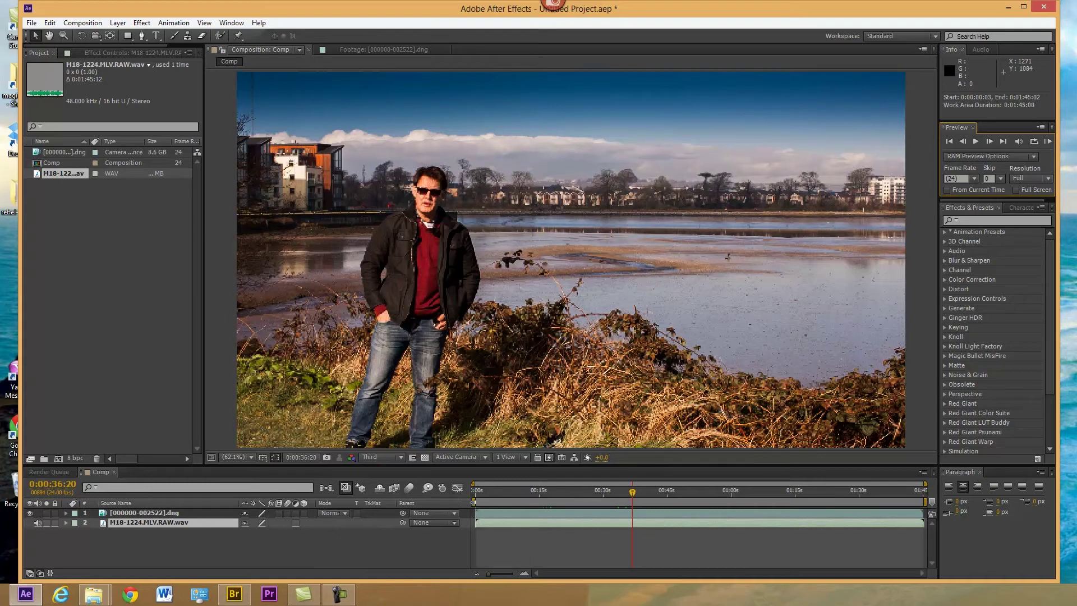
drag(631, 491, 497, 493)
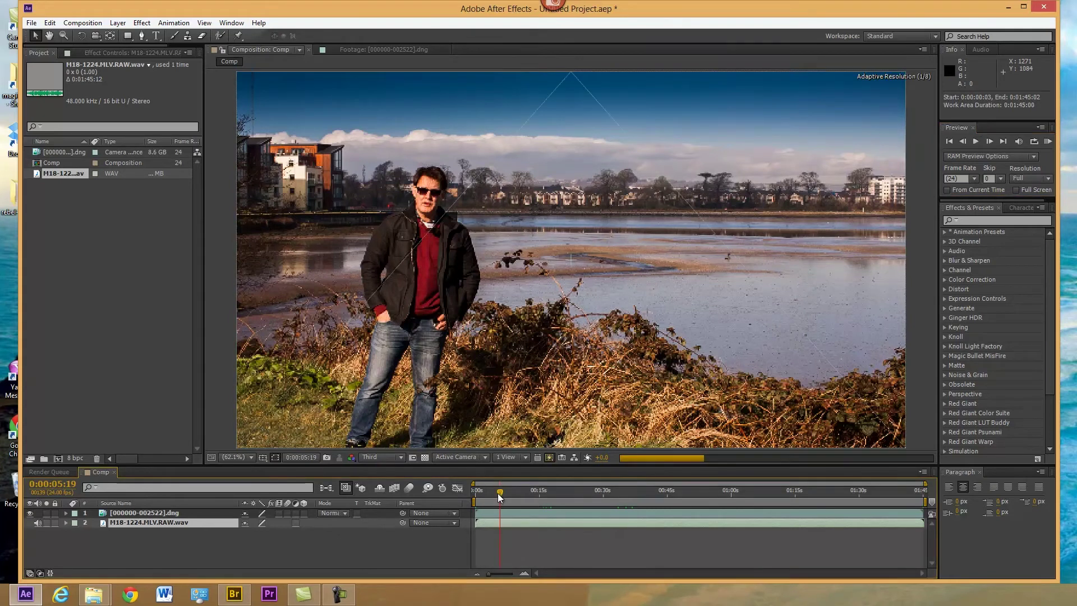
- Queue Comp for rendering to intro.avi with Audio Output enabled, then render it
click(31, 23)
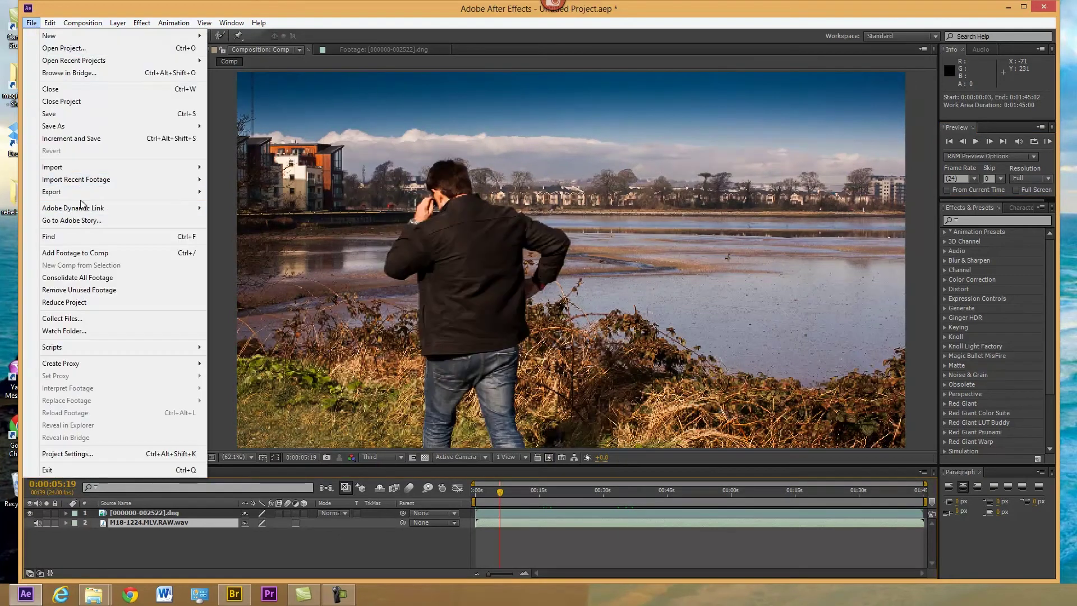
click(116, 485)
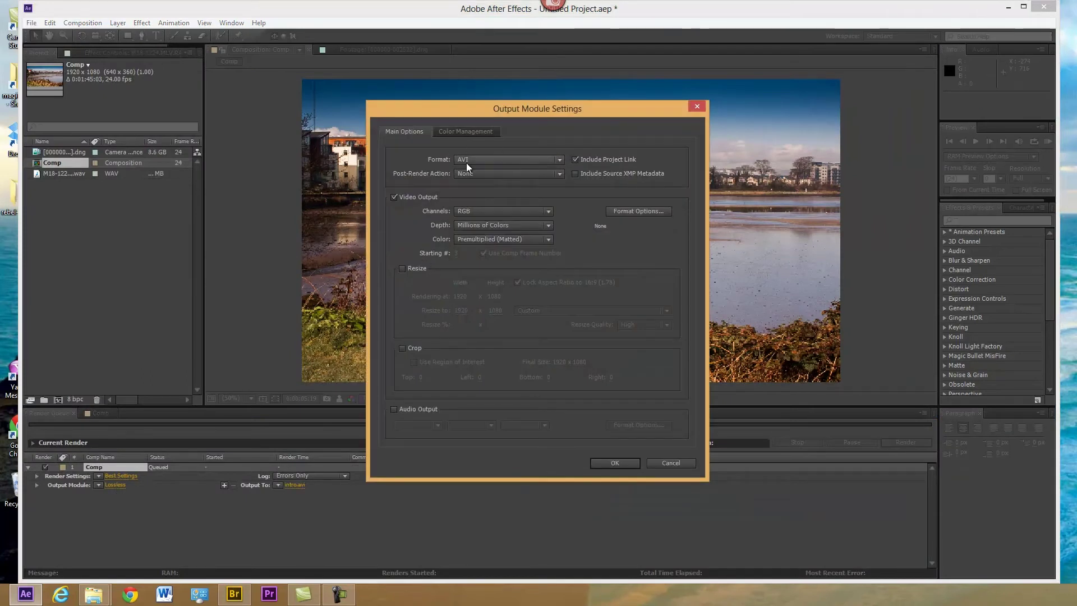
click(394, 410)
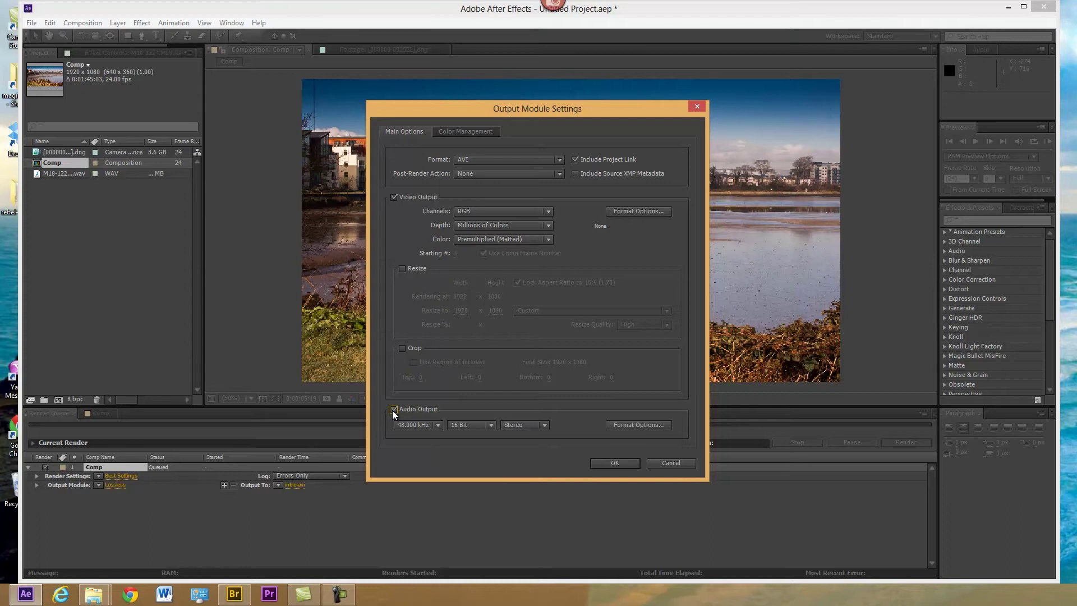
click(611, 463)
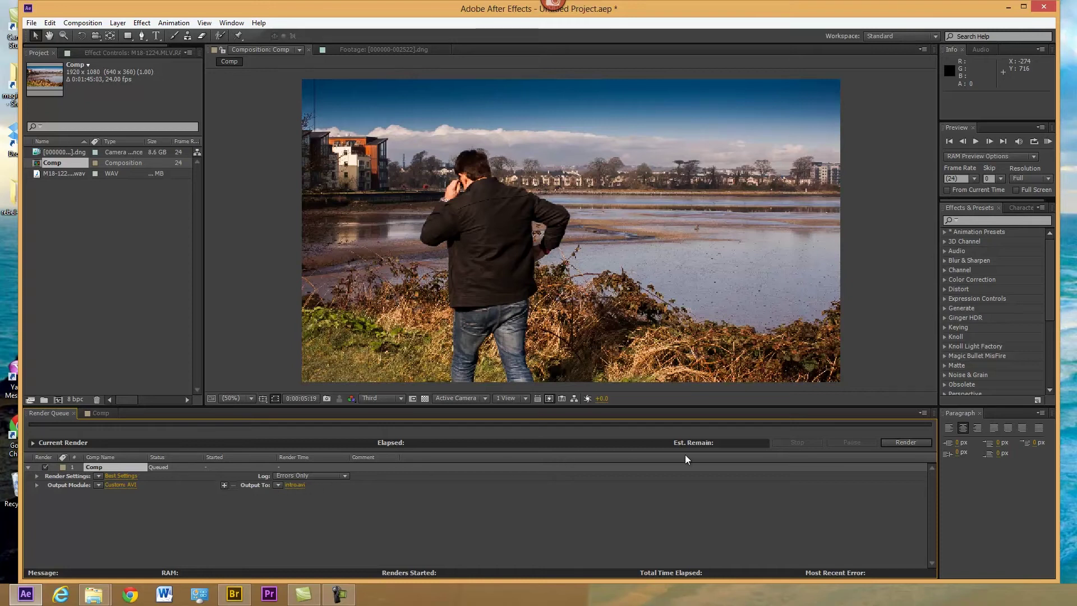
click(906, 442)
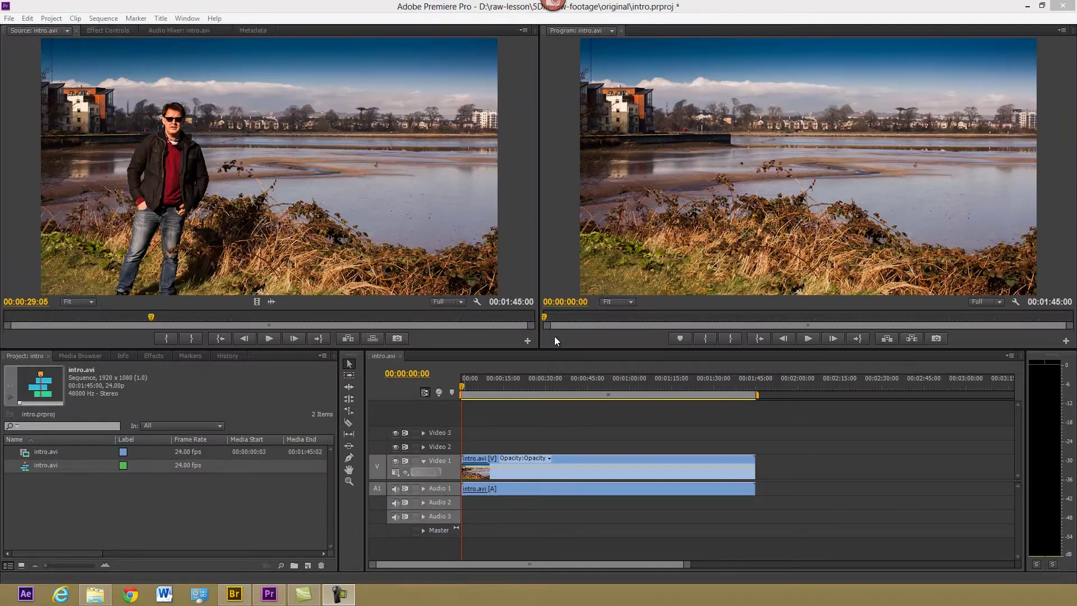
- Export the intro.avi sequence from Premiere Pro as H.264 to intro.avi.mp4 at 1920x1080
click(10, 19)
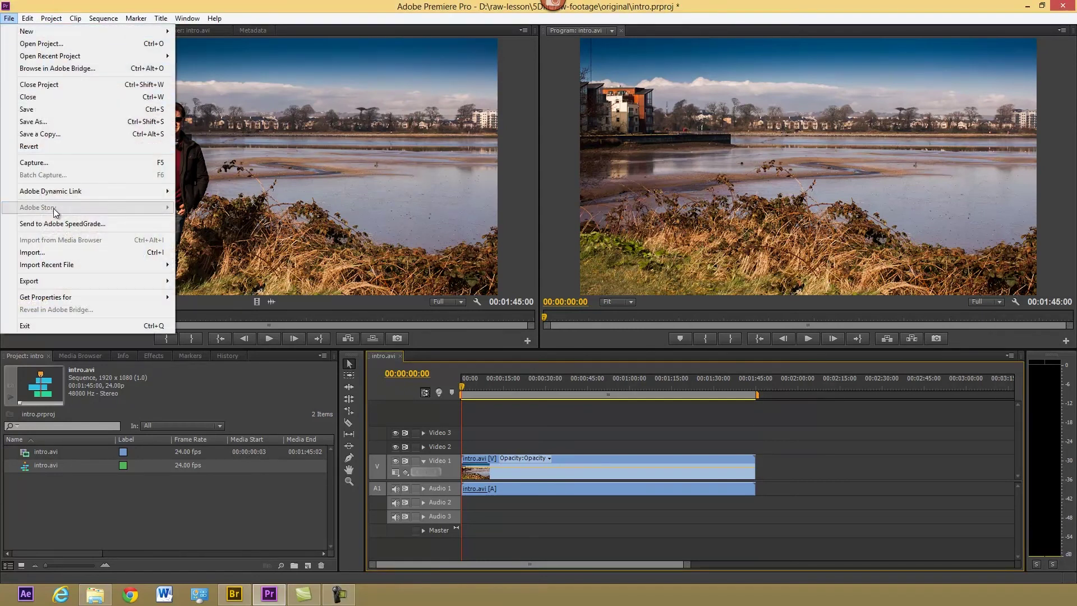
mouse_move(62, 280)
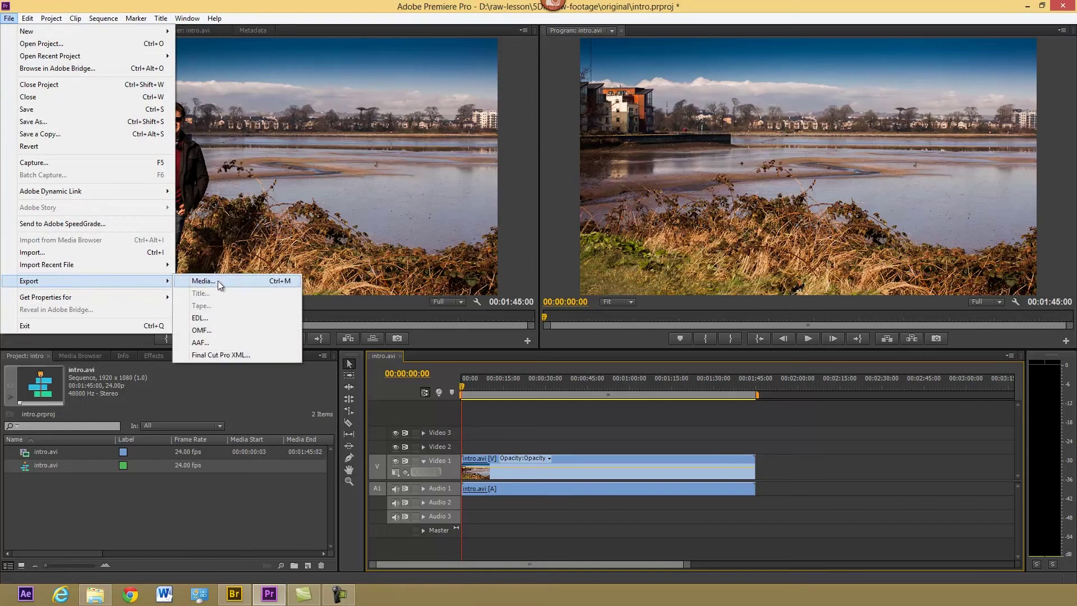
click(218, 281)
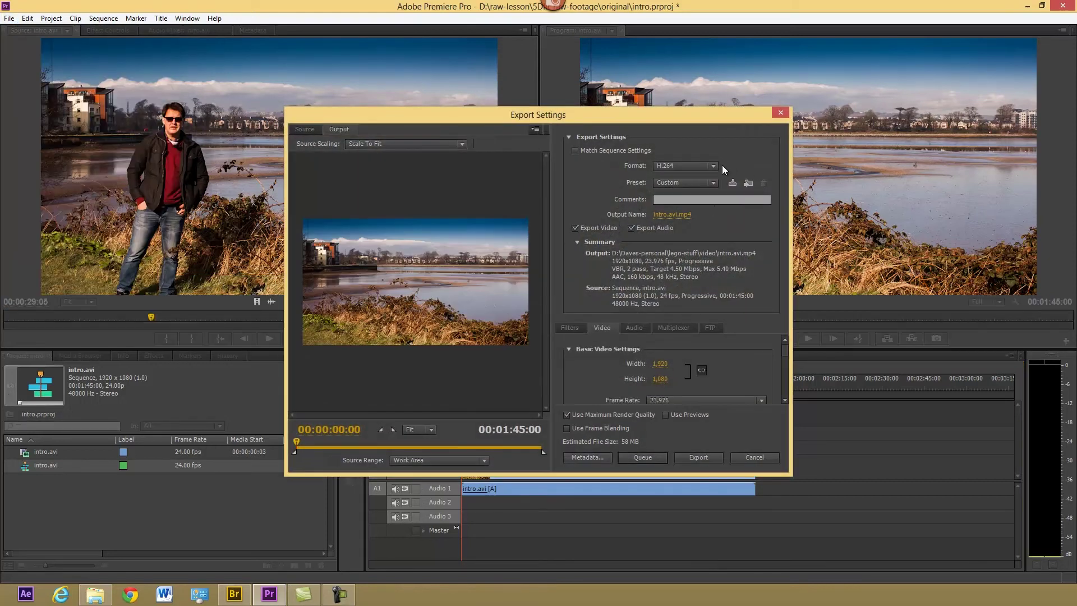
click(714, 167)
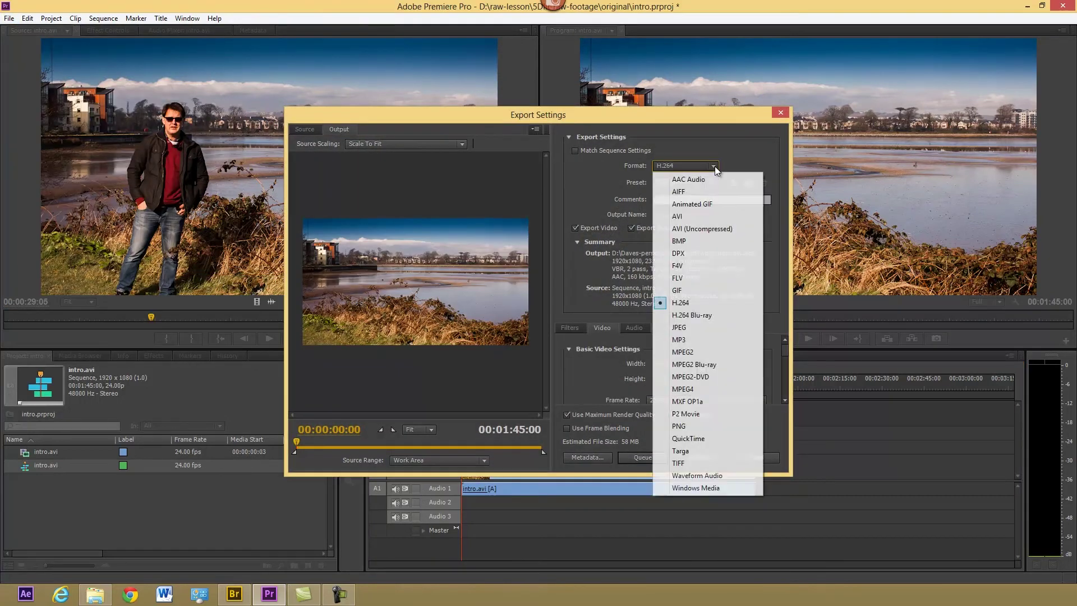
click(681, 303)
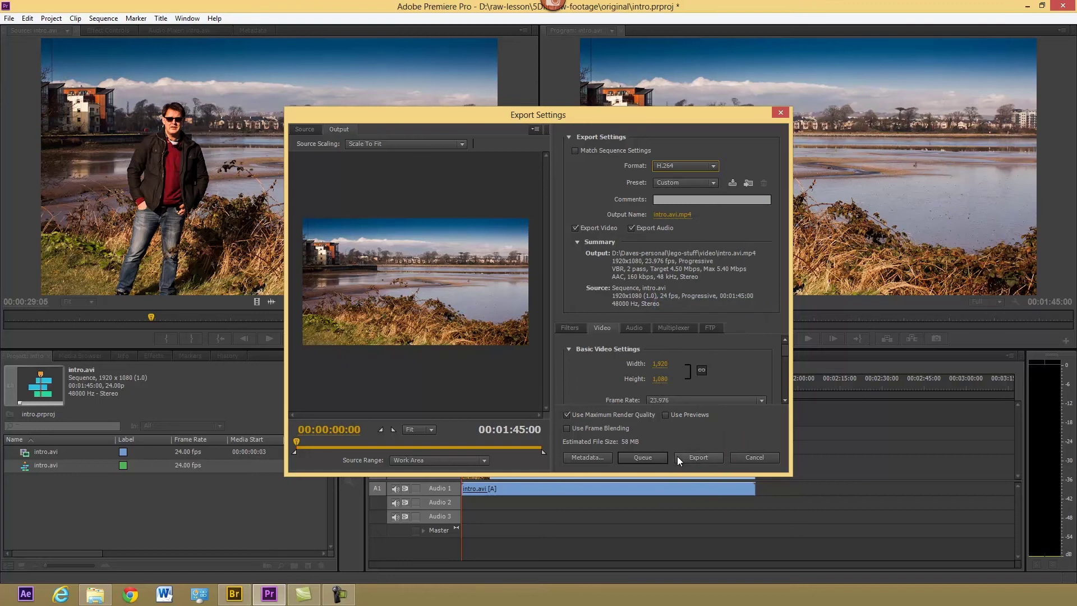
click(752, 457)
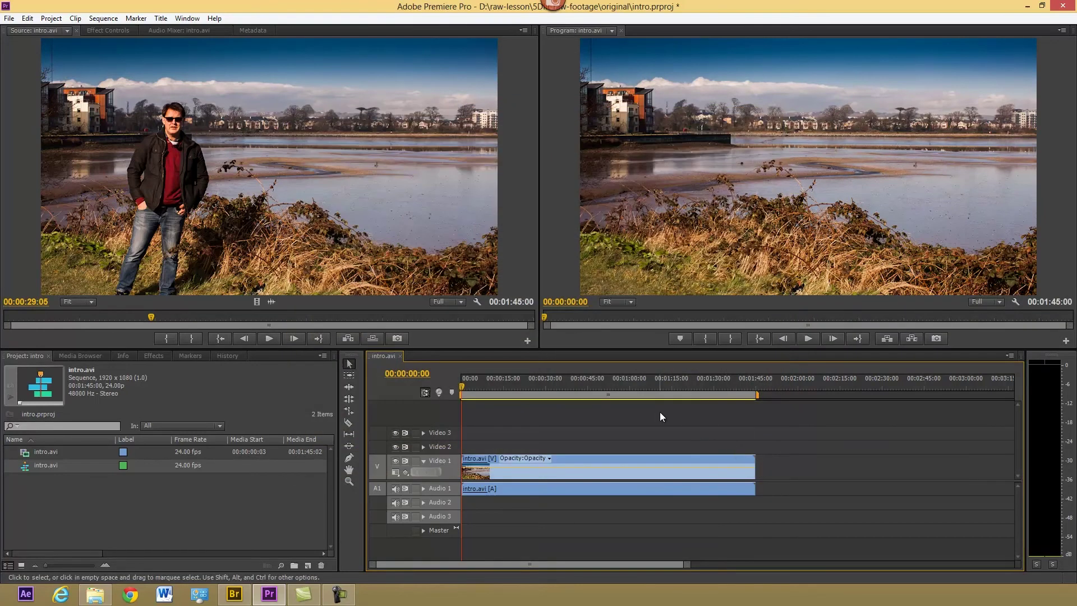